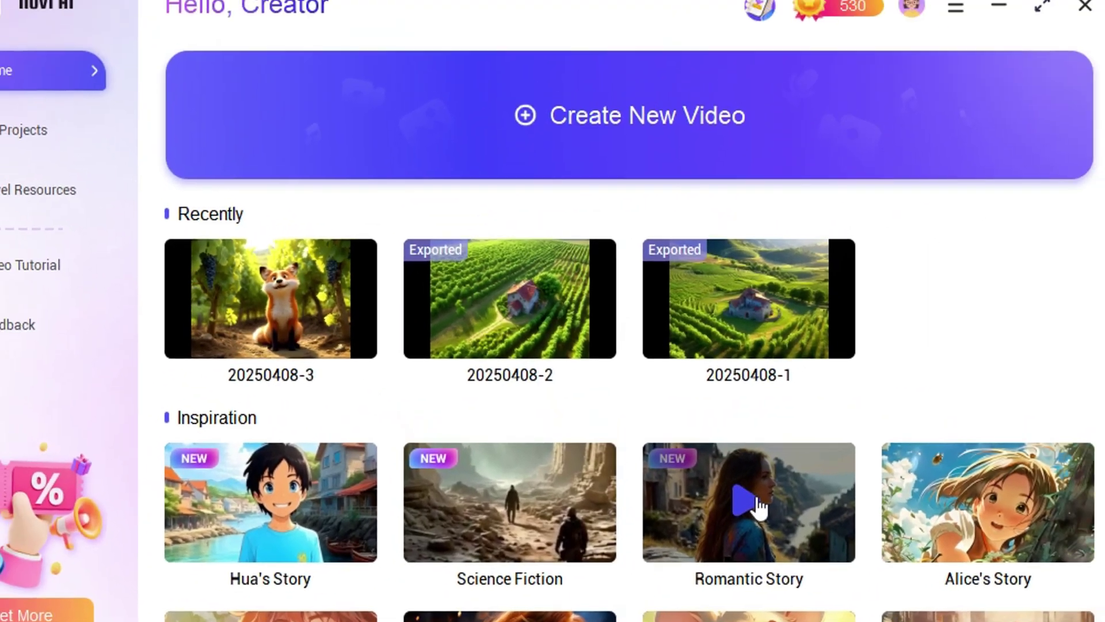
Step: Preview the Romantic Story example, then paste the Lily and Max aquarium story into the story box
click(778, 473)
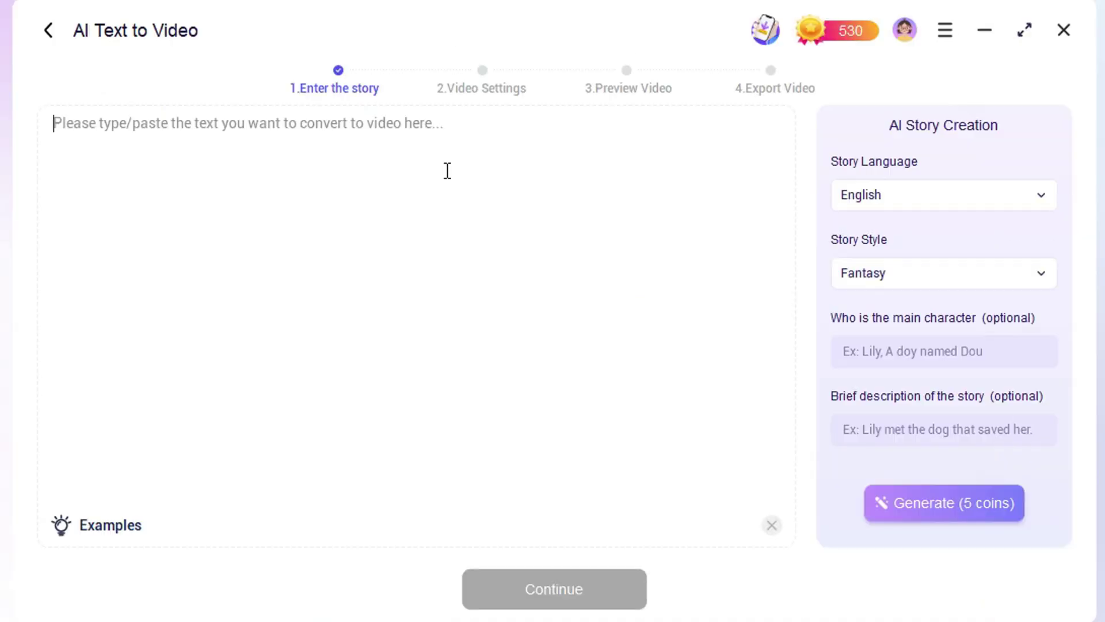
key(ctrl+v)
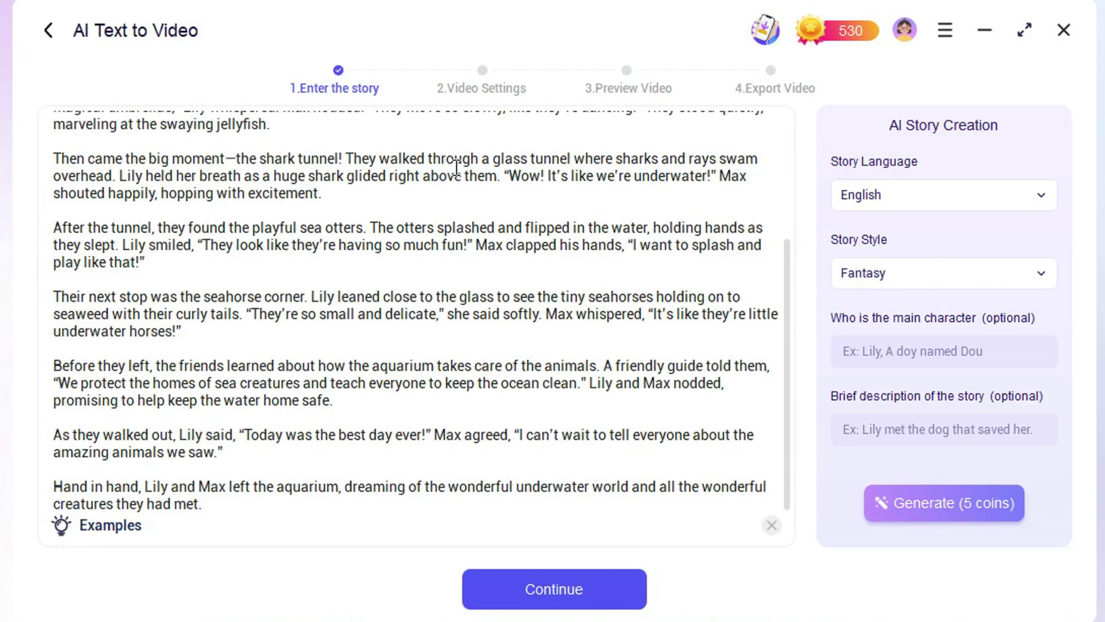
scroll(456, 167, up, 3)
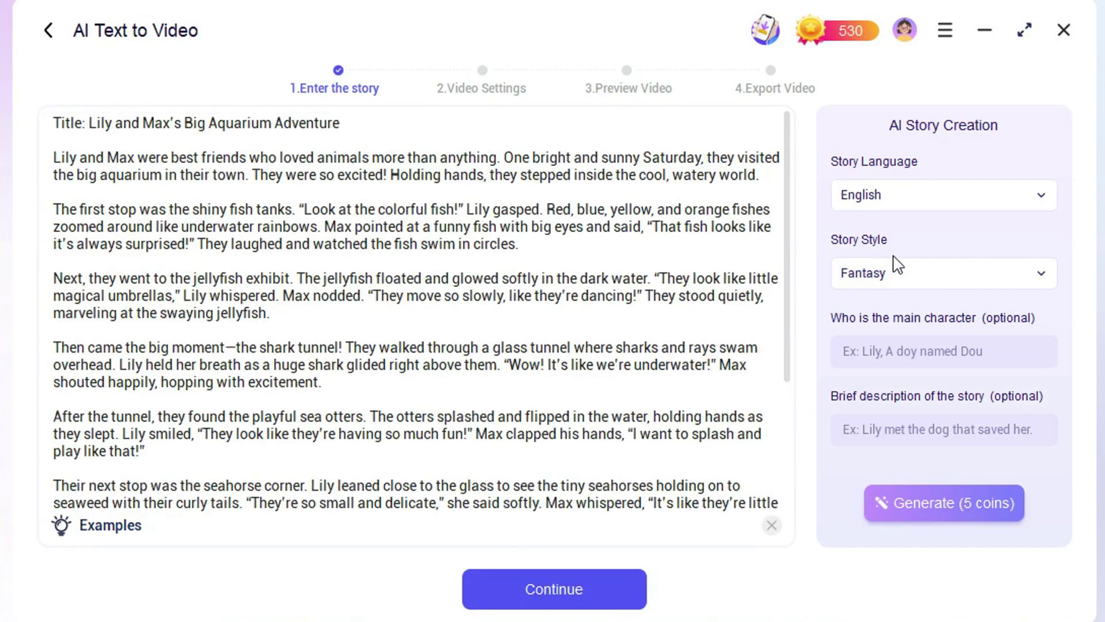
Step: Set the Story Style to Story for kid and move to the main character field
click(891, 280)
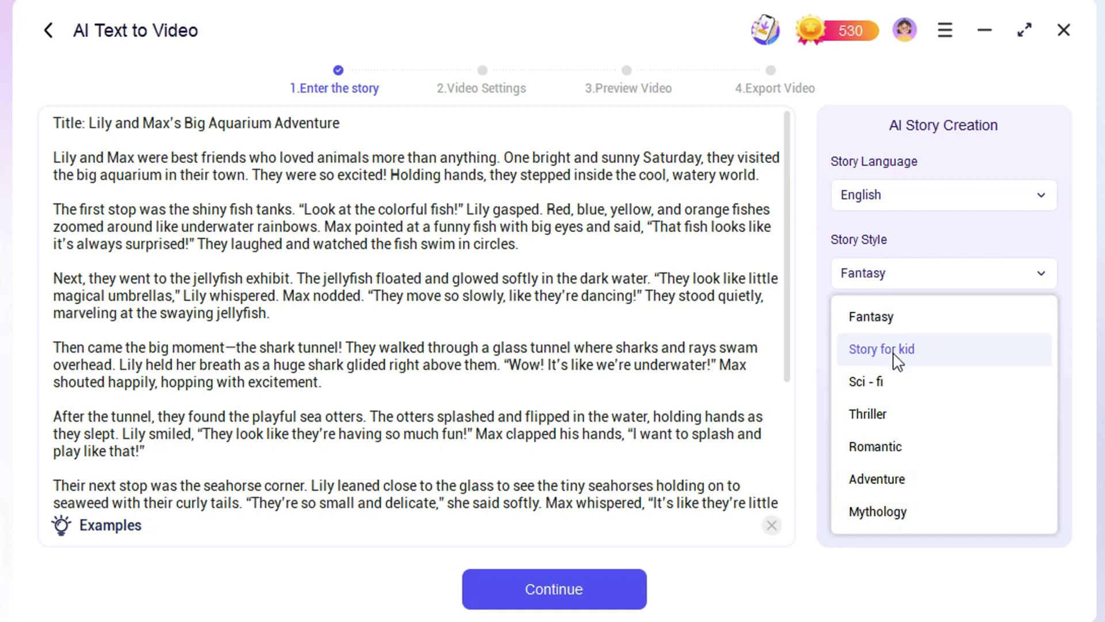
click(895, 356)
click(895, 271)
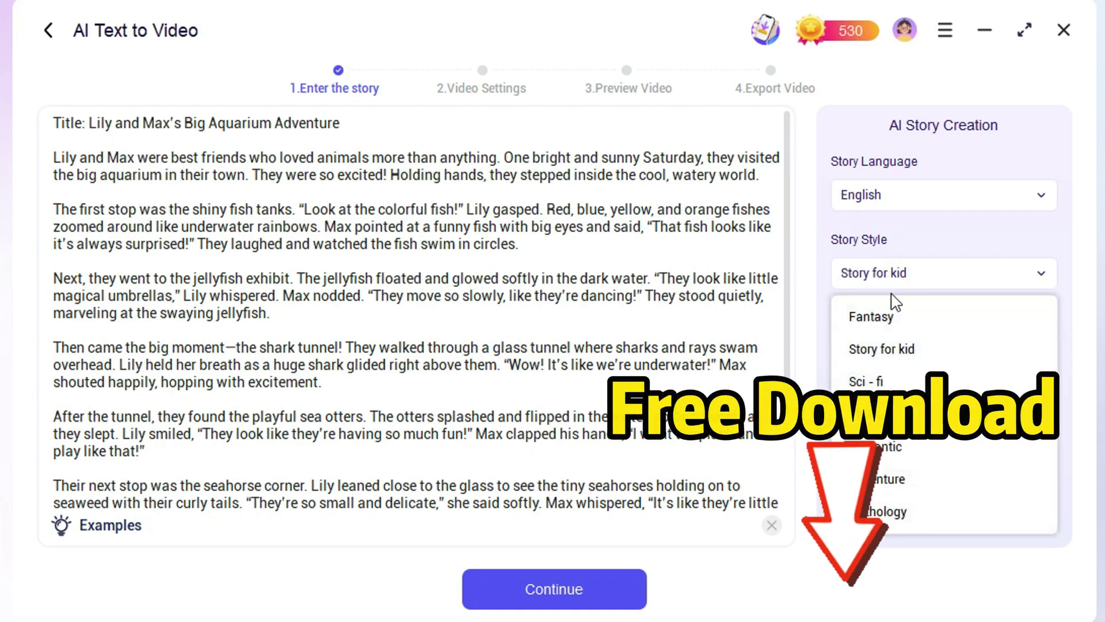
click(890, 352)
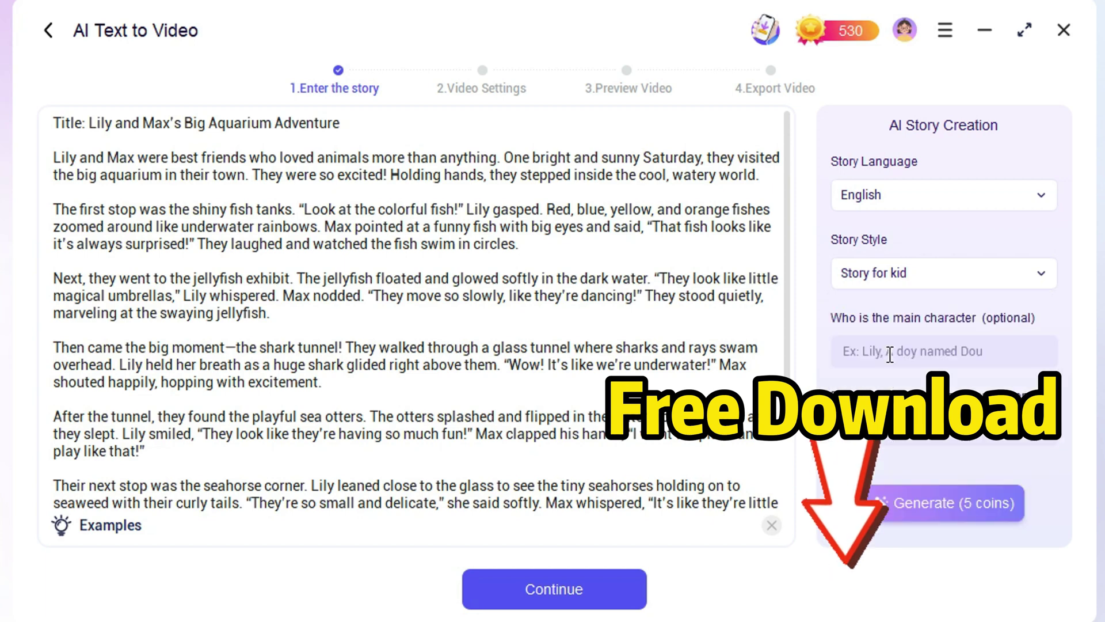
click(995, 346)
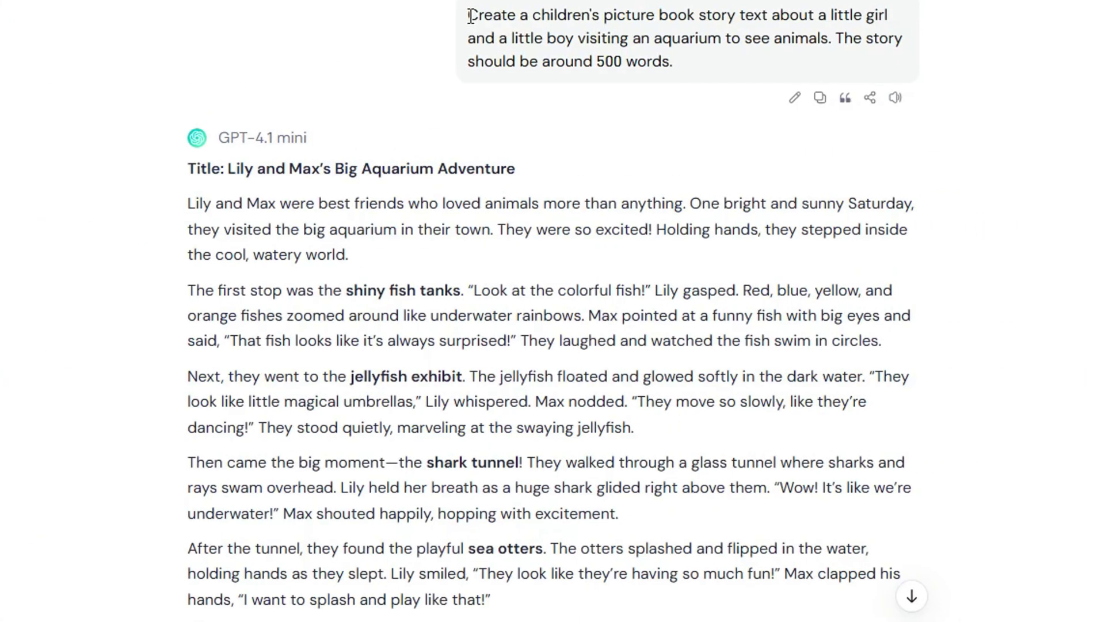
Step: Drag-select the Lily and Max aquarium story in the GPT-4.1 mini chat, from its last line to its title
drag(471, 16, 720, 50)
scroll(236, 143, down, 4)
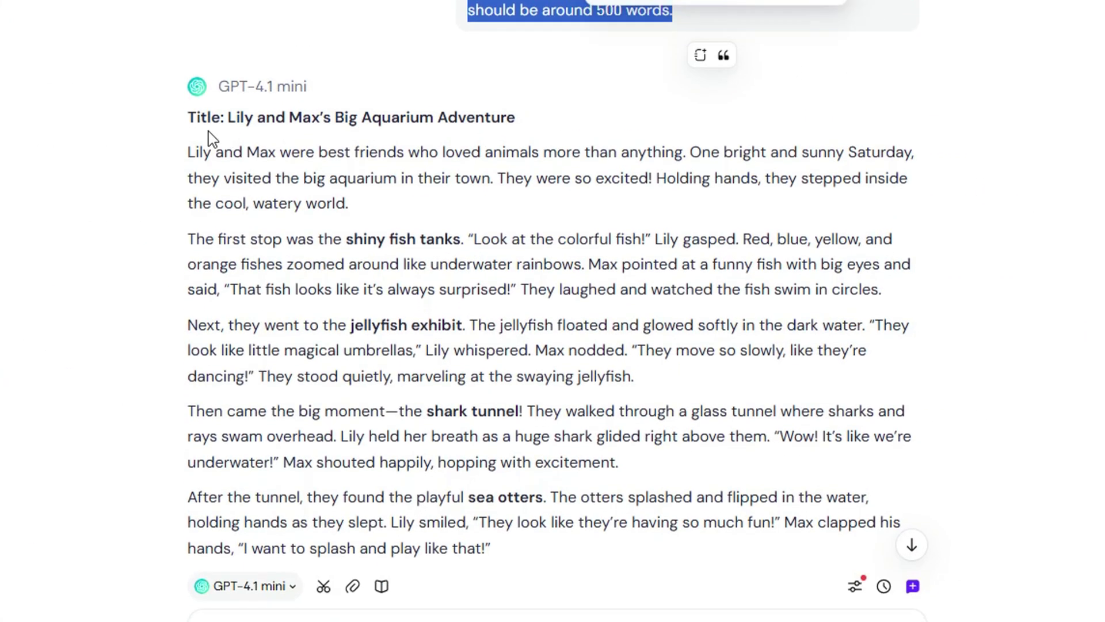
drag(190, 4, 619, 387)
scroll(616, 394, up, 2)
scroll(626, 381, down, 4)
scroll(626, 382, down, 4)
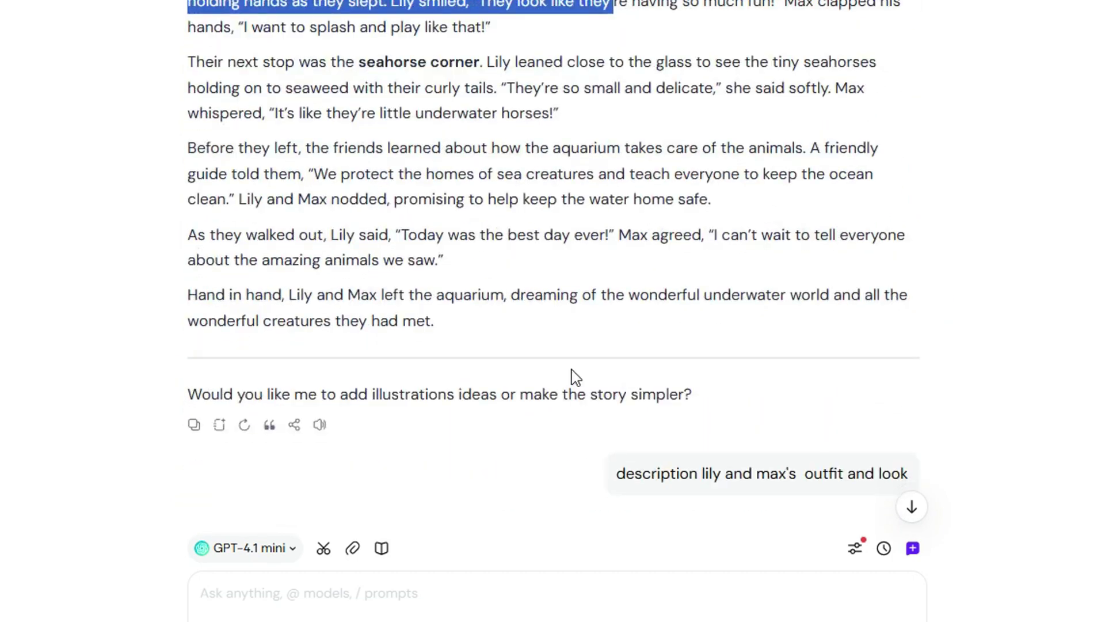
scroll(649, 283, up, 2)
drag(454, 393, 144, 5)
scroll(407, 224, down, 8)
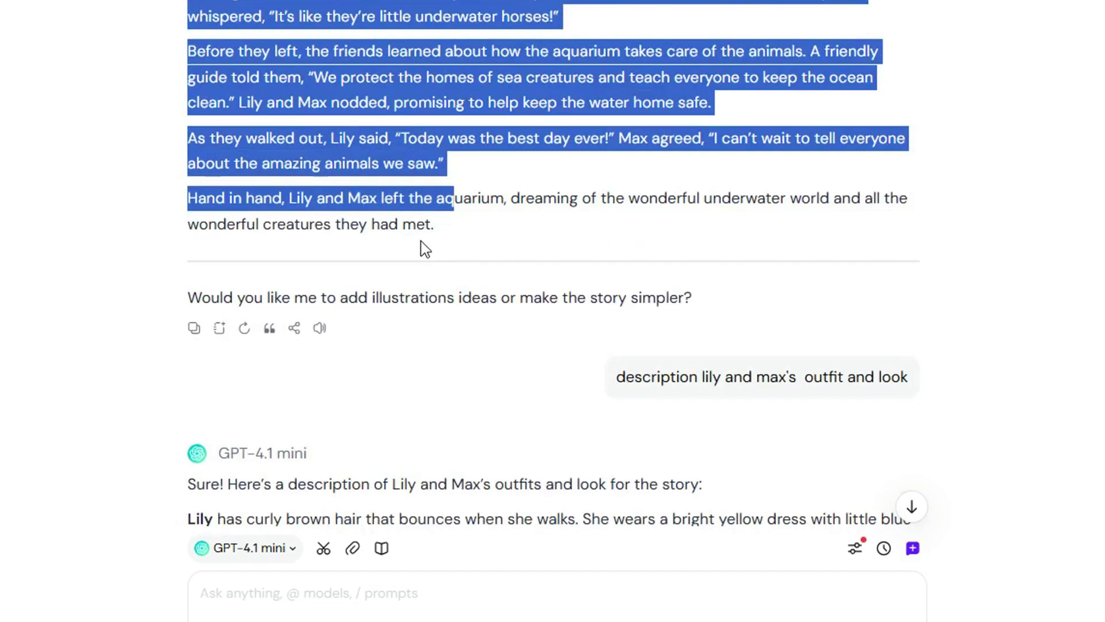
drag(436, 7, 533, 42)
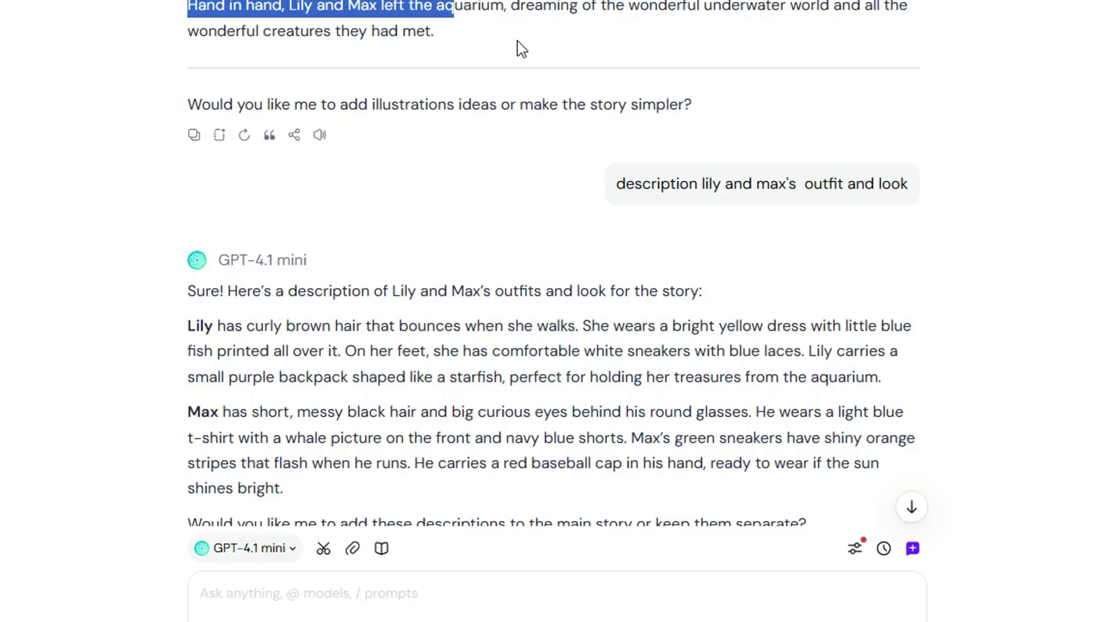
scroll(478, 229, up, 15)
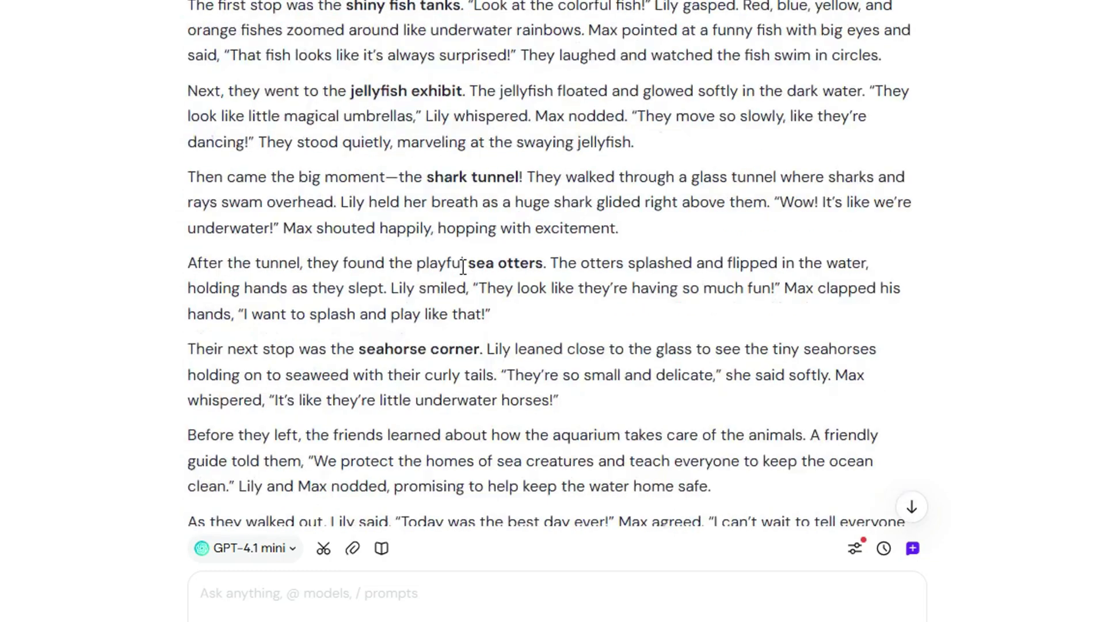
scroll(491, 249, down, 3)
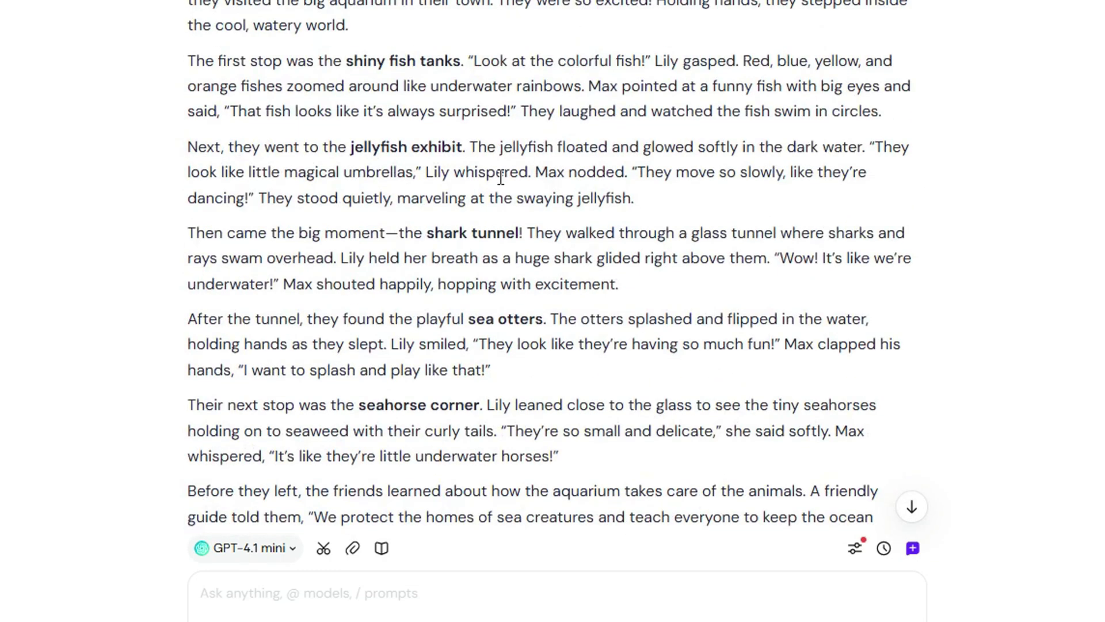
scroll(506, 176, down, 4)
drag(450, 470, 190, 6)
scroll(416, 351, down, 10)
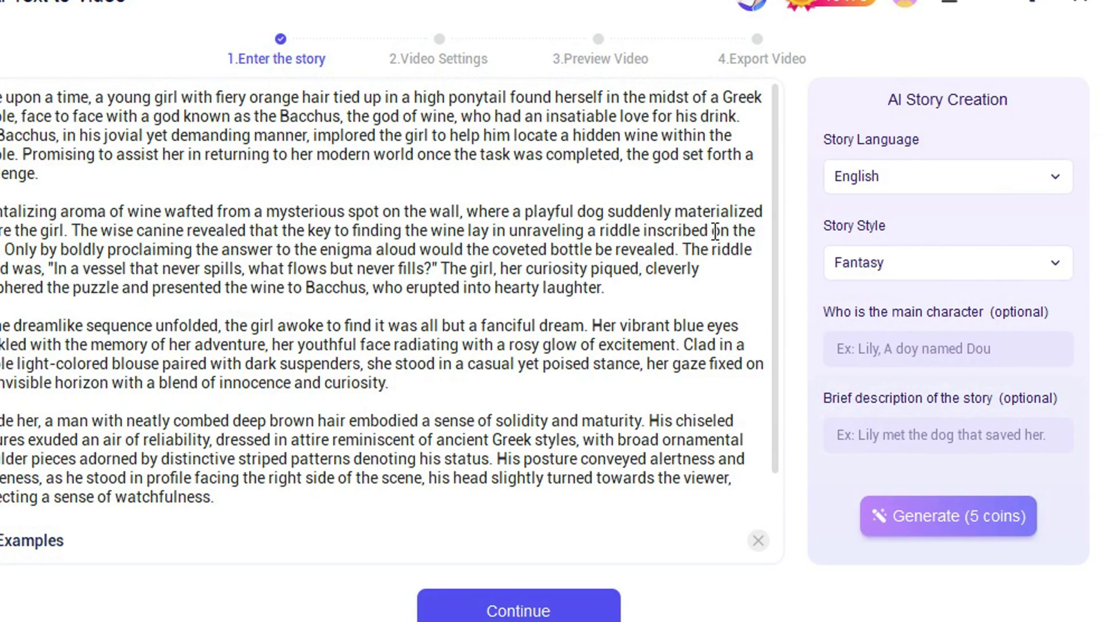
Step: Keep English as the Bacchus story's language and choose Story for kid as its style
click(875, 260)
click(881, 183)
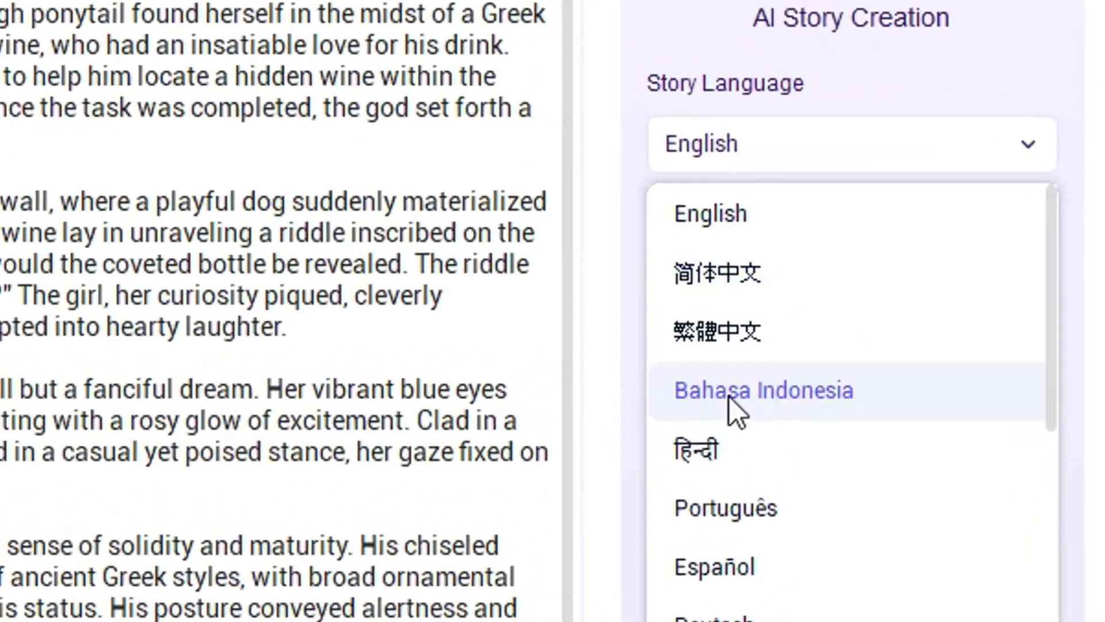
scroll(878, 507, down, 10)
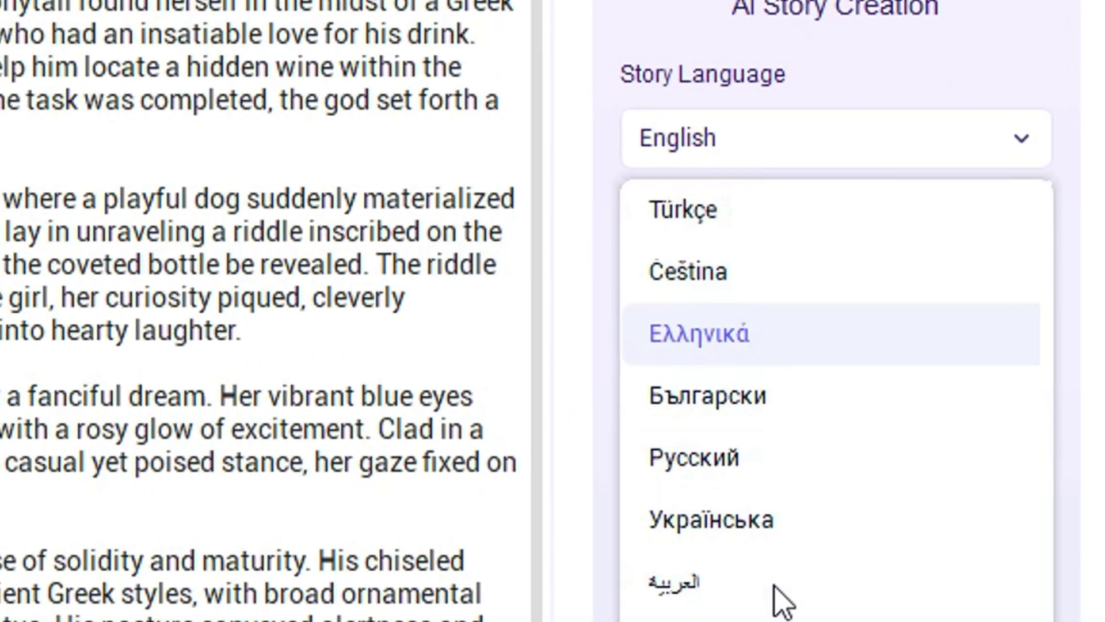
click(812, 141)
click(782, 288)
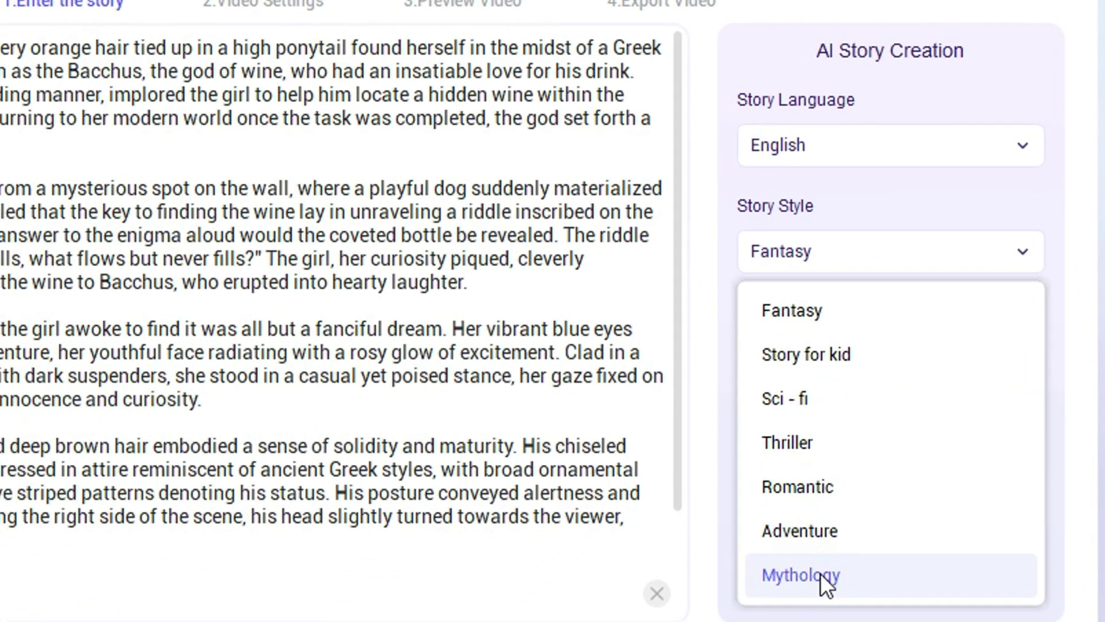
click(837, 357)
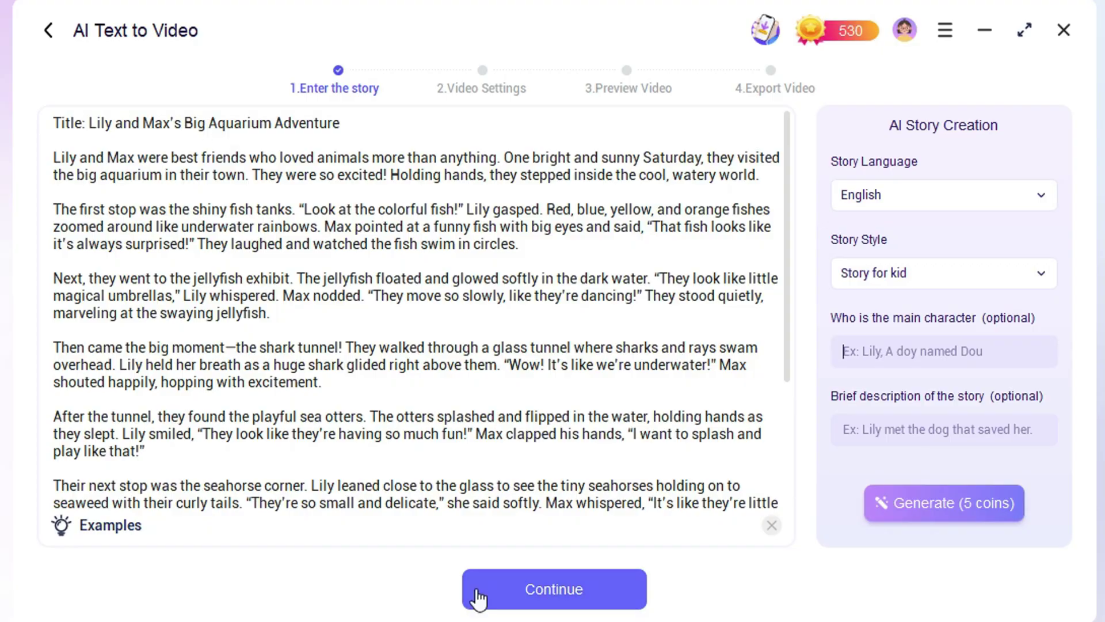
Step: Analyse the story into video shots and set the video size to 16:9
click(477, 598)
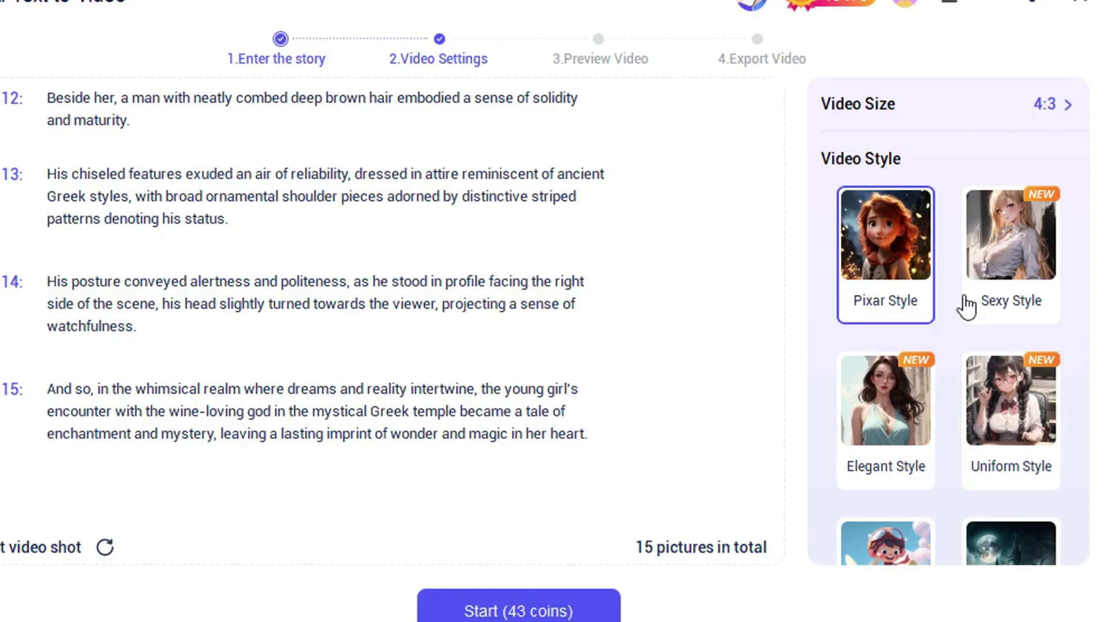
scroll(966, 305, down, 1)
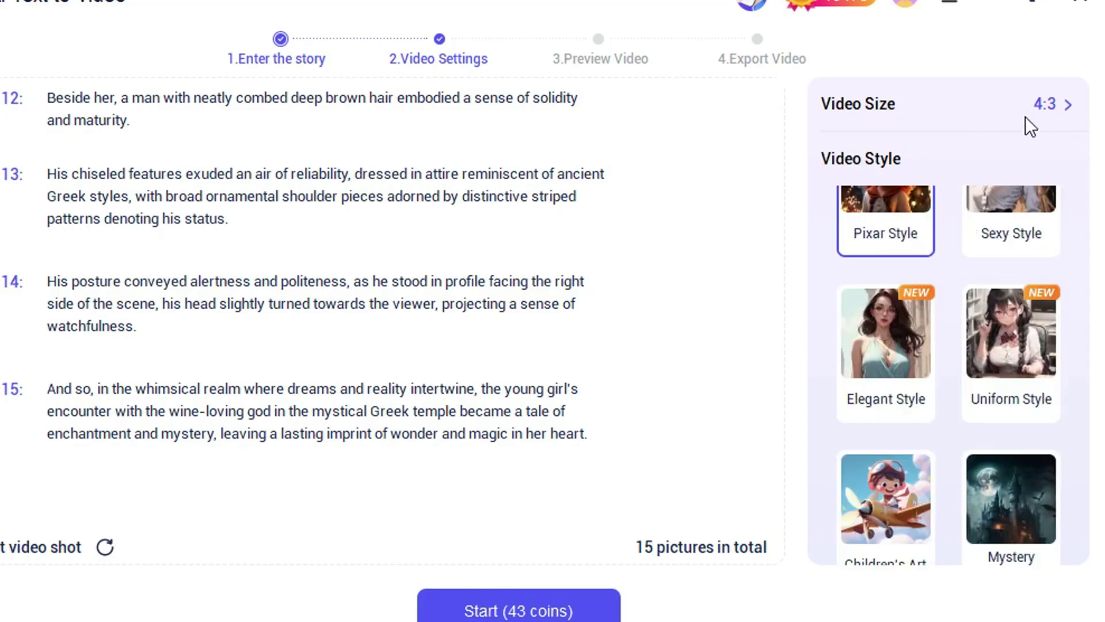
click(1043, 109)
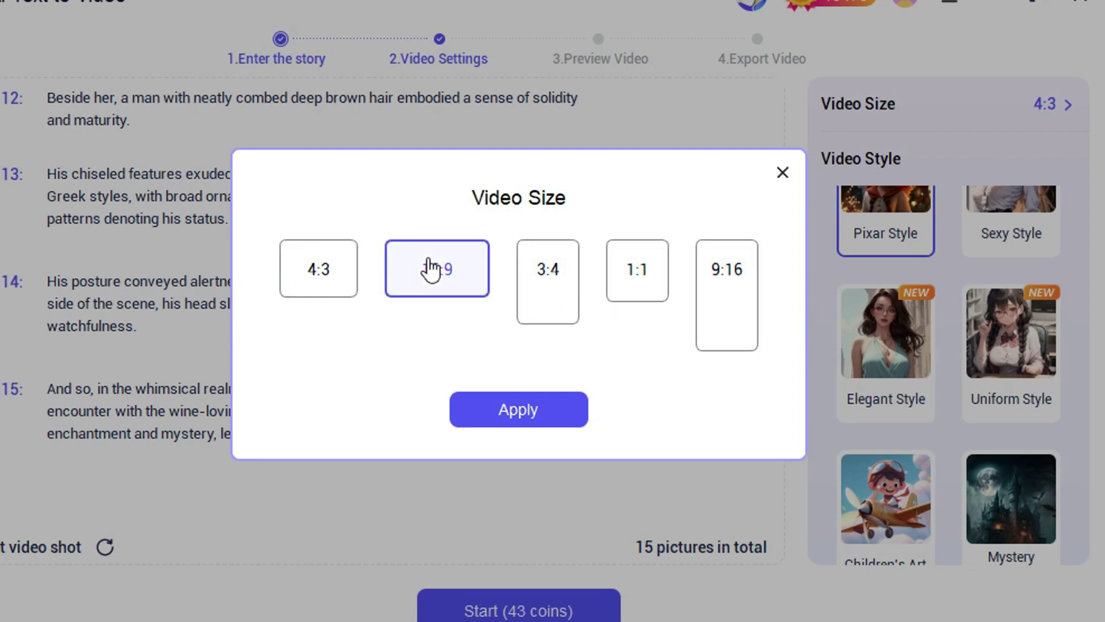
click(489, 409)
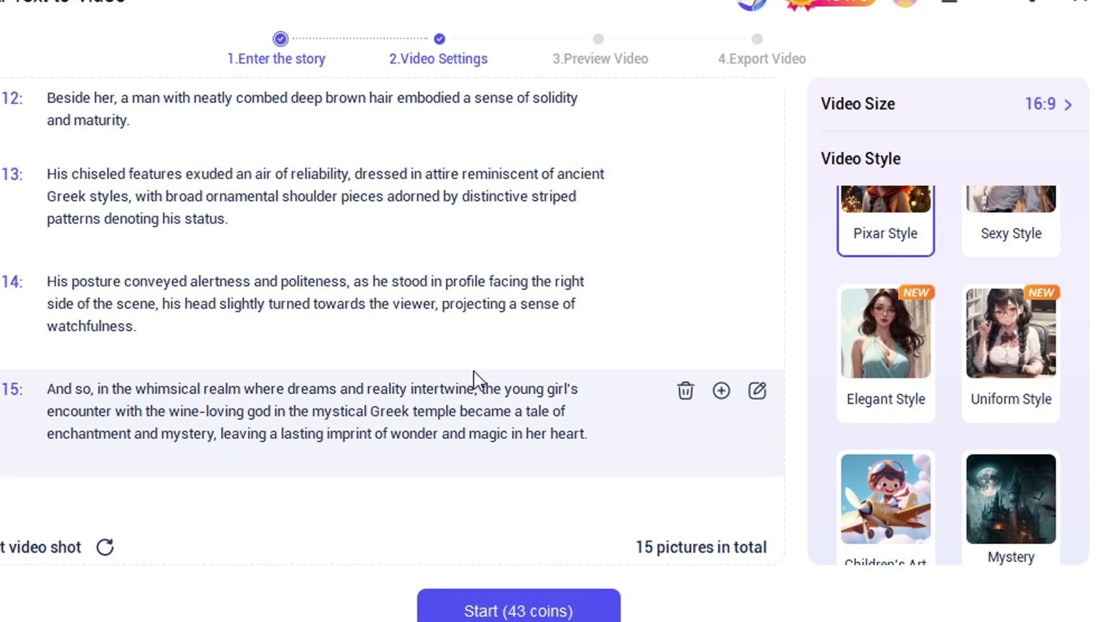
Step: Keep Pixar Style and start generating the story video for 43 coins
scroll(475, 375, up, 5)
scroll(888, 350, up, 2)
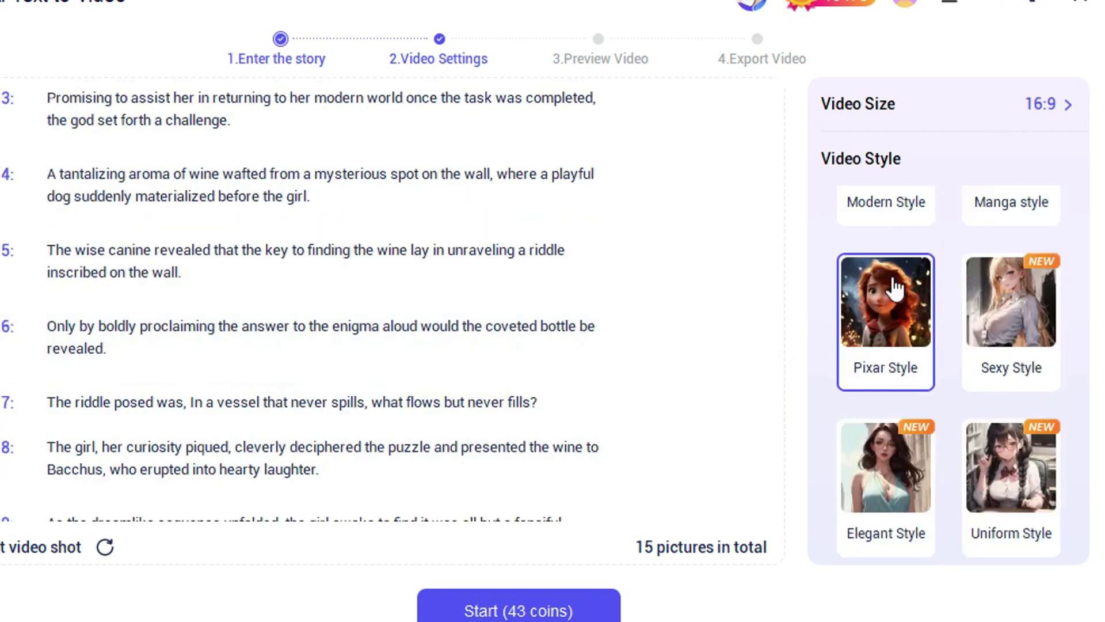
scroll(895, 322, down, 5)
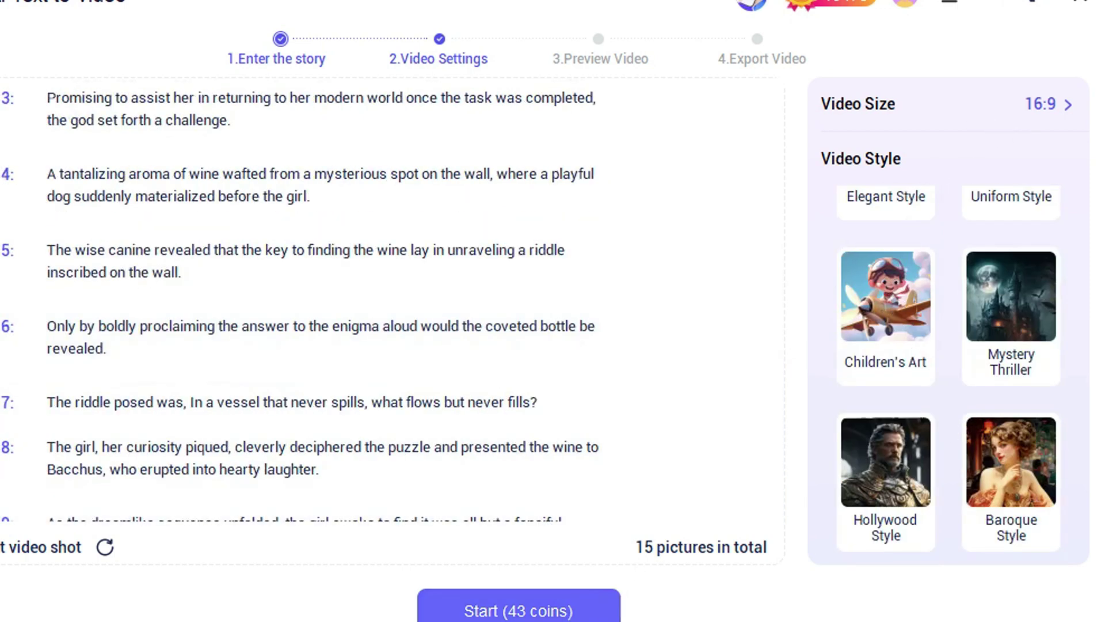
click(541, 616)
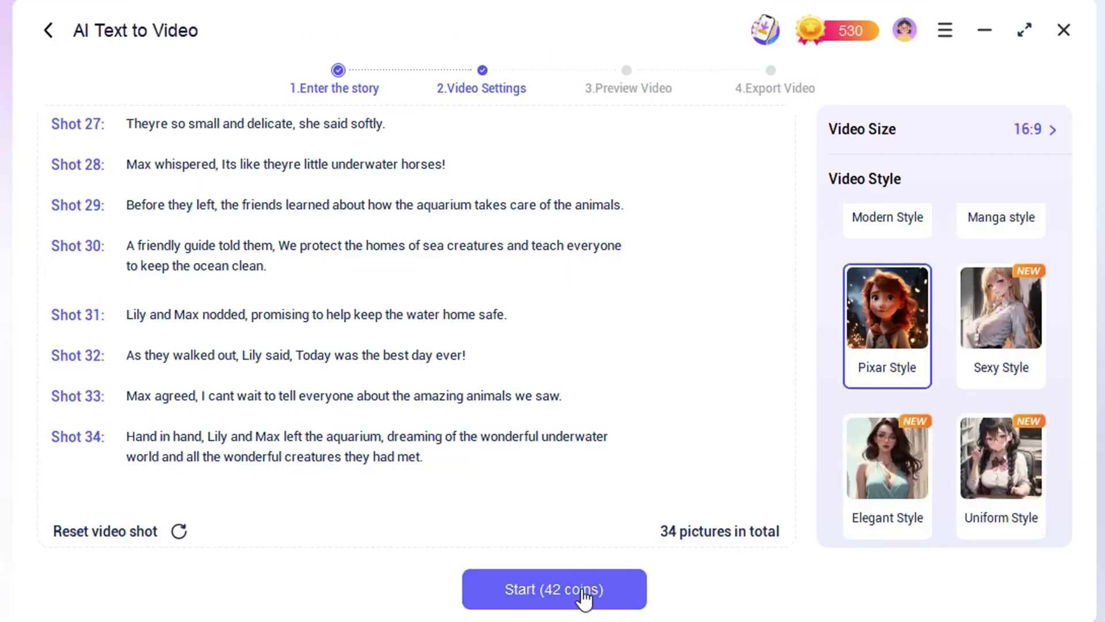
Step: Start creating the AI video and wait while its 15 scenes are drawn
click(583, 594)
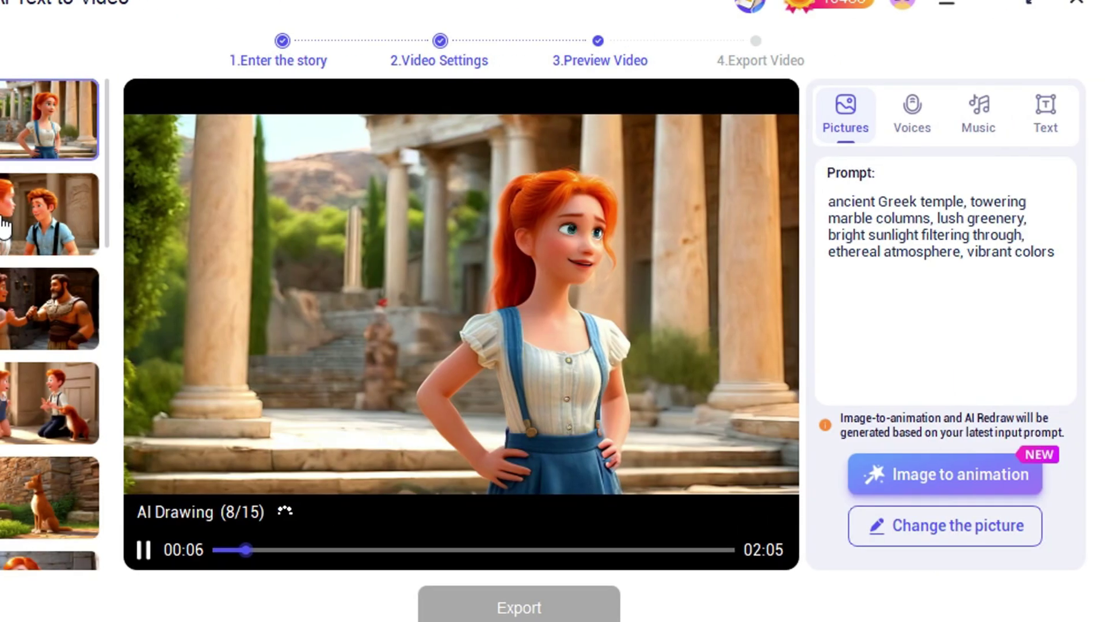
scroll(23, 236, down, 5)
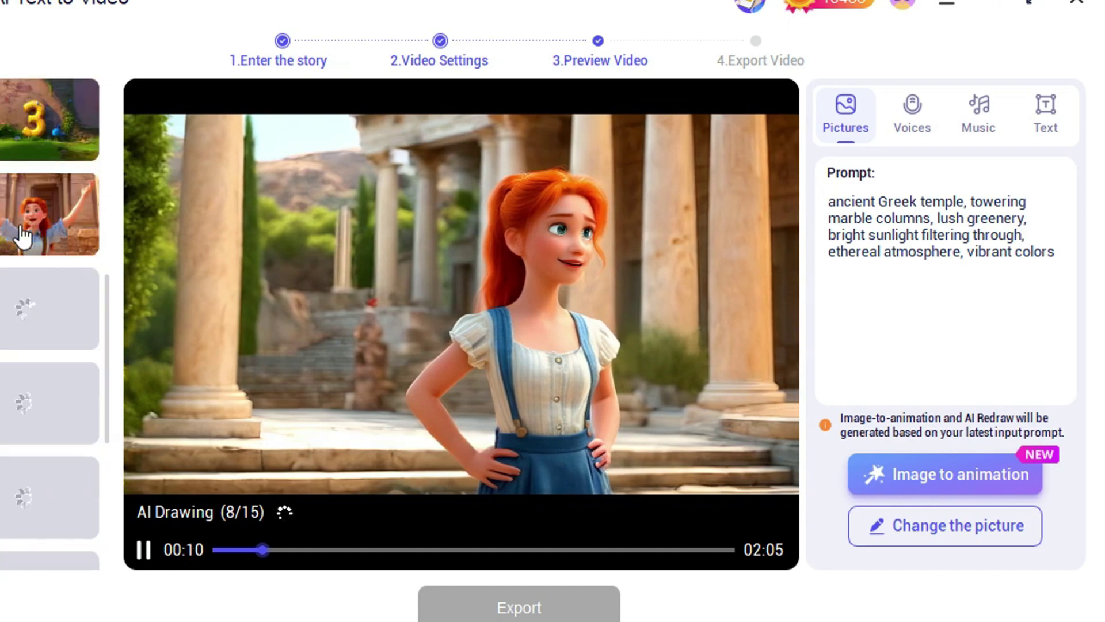
scroll(23, 236, down, 3)
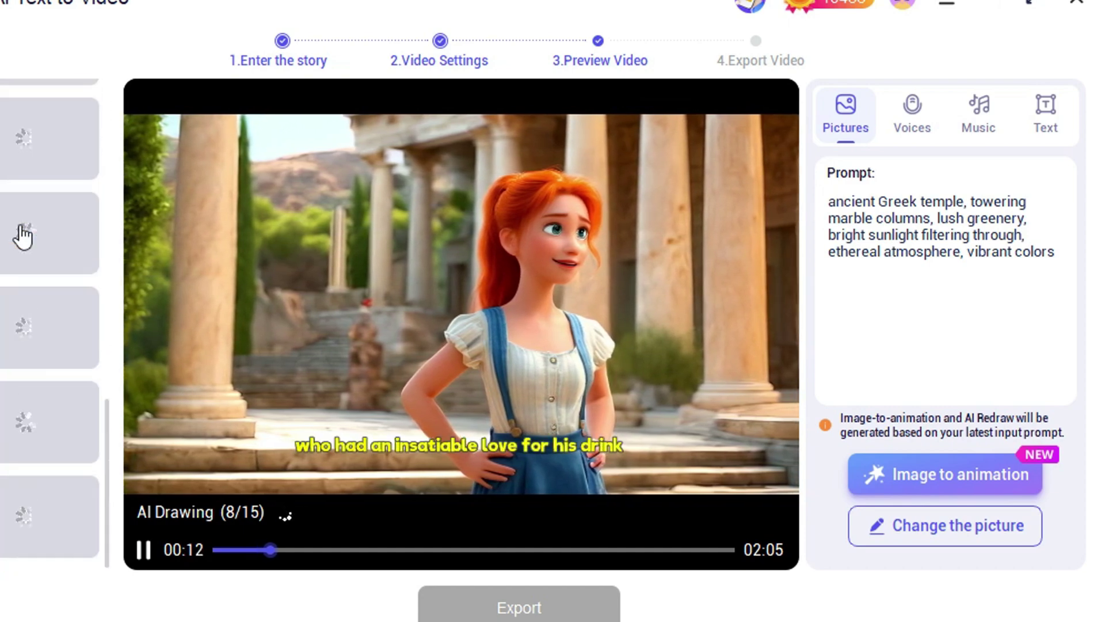
scroll(23, 236, up, 2)
scroll(23, 236, up, 3)
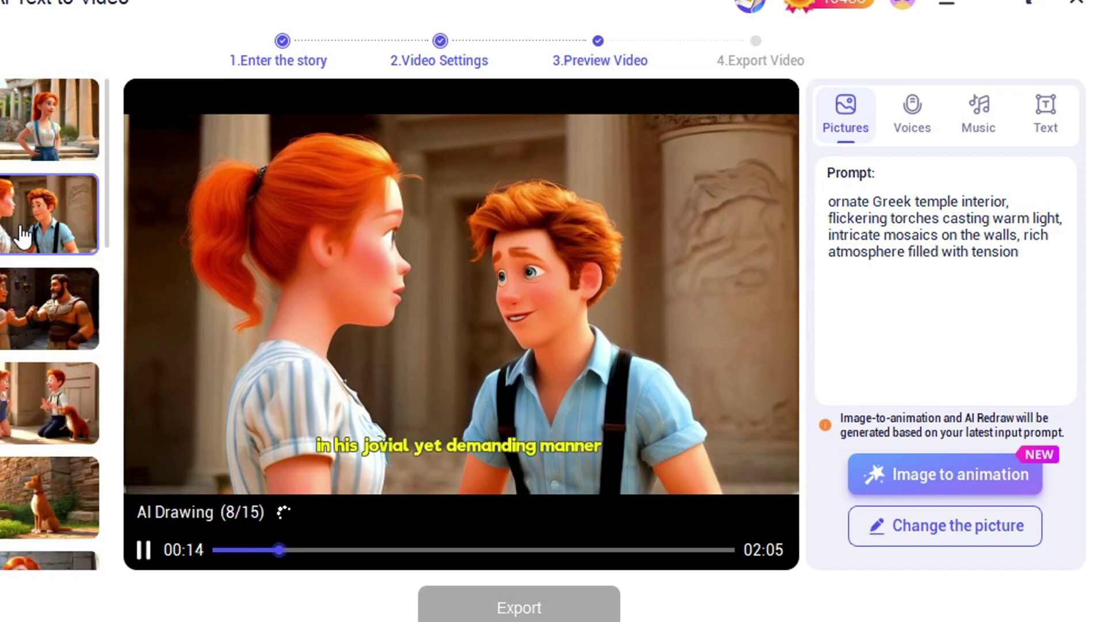
scroll(23, 236, down, 3)
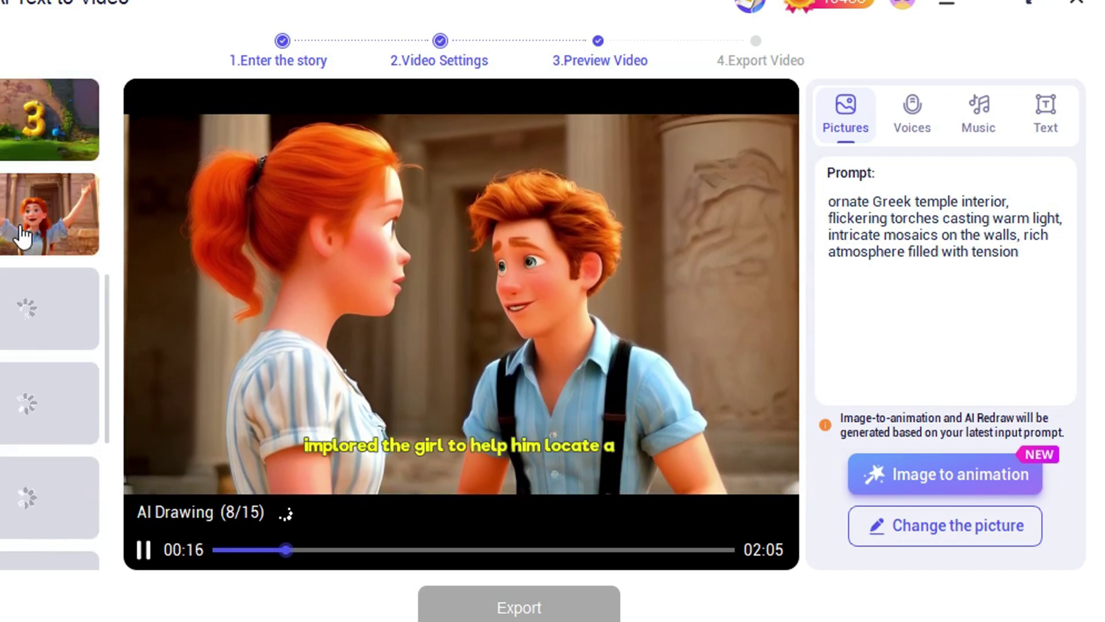
Step: Preview the second scene and a later, still-loading scene from the scene list
click(23, 236)
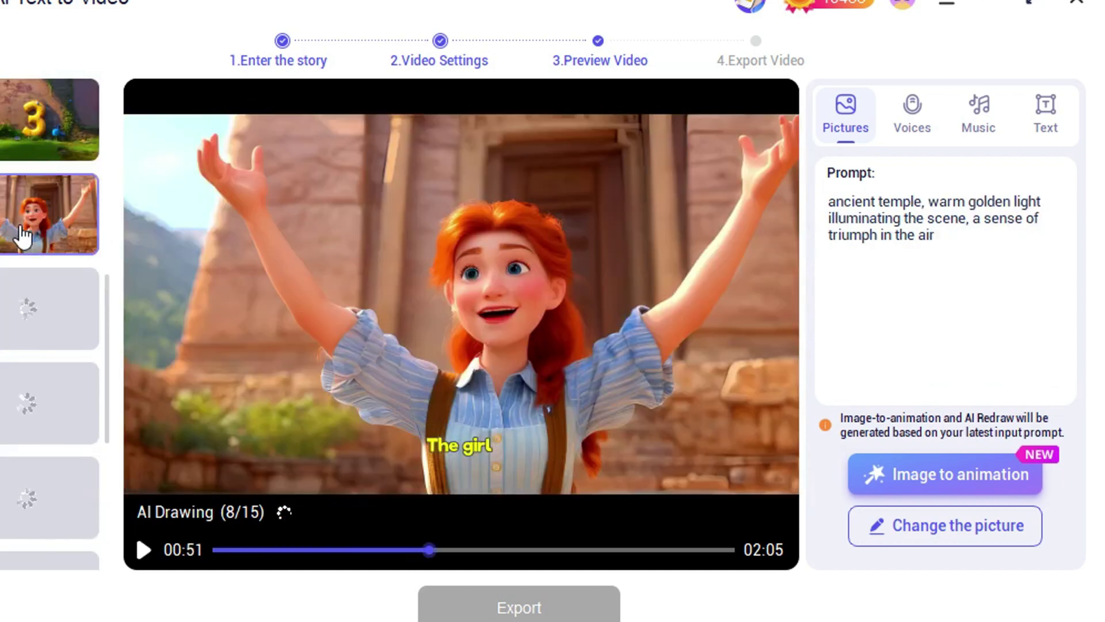
scroll(23, 235, down, 3)
click(23, 237)
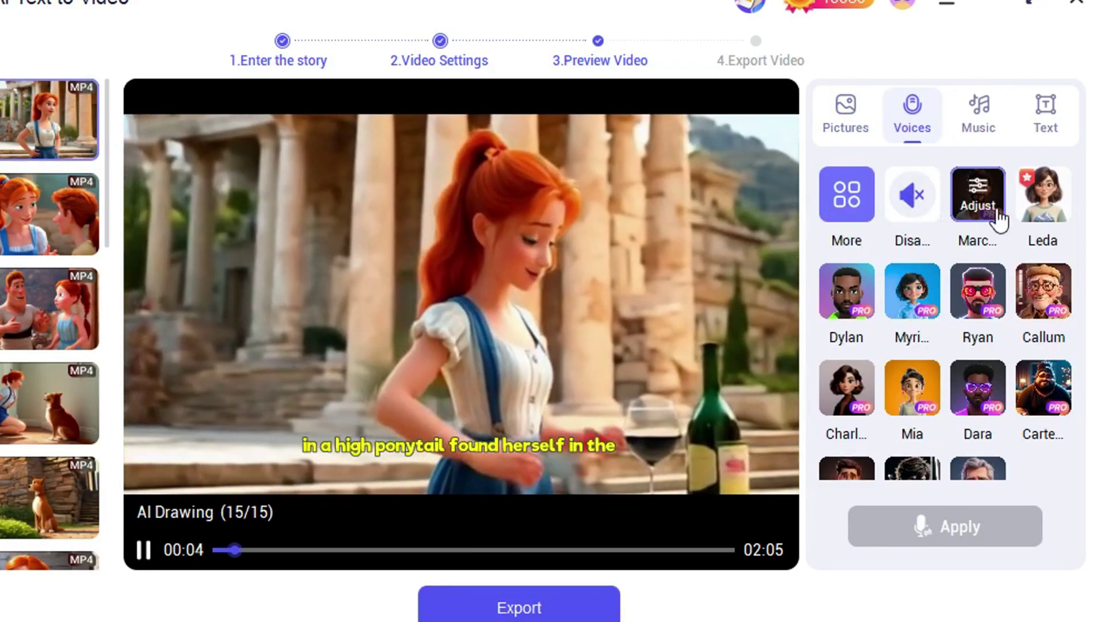
Step: Adjust the chosen narration voice to volume 50, leaving speed at 1.0x
click(991, 198)
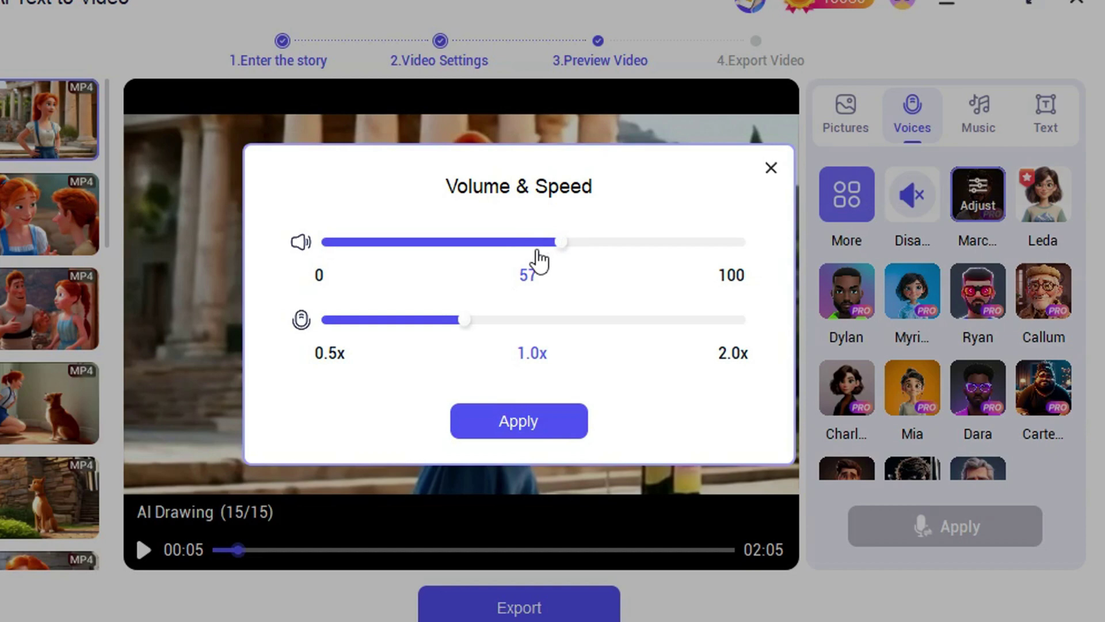
drag(529, 251, 539, 254)
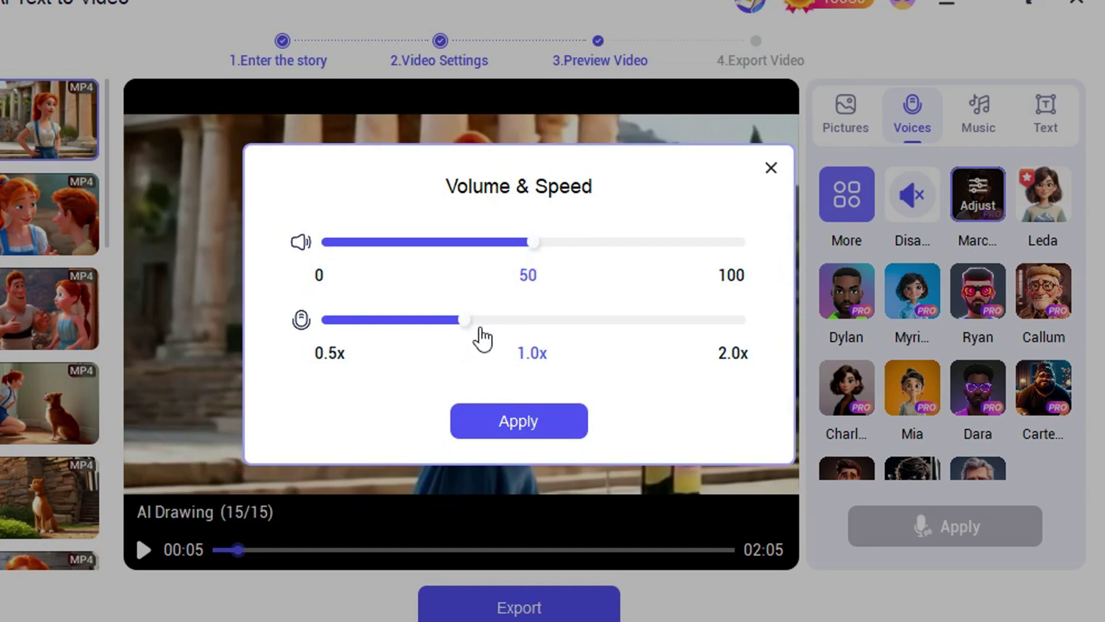
Step: Apply the voice volume and switch the subtitles to Bold after trying Bubble and Normal
click(769, 169)
click(1045, 117)
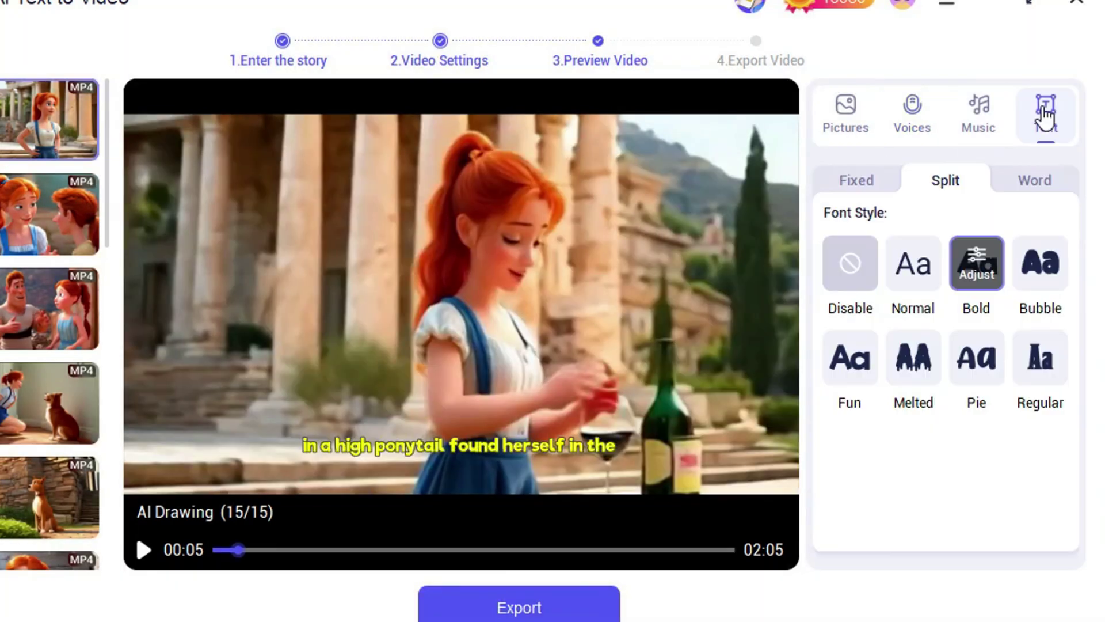
click(1048, 288)
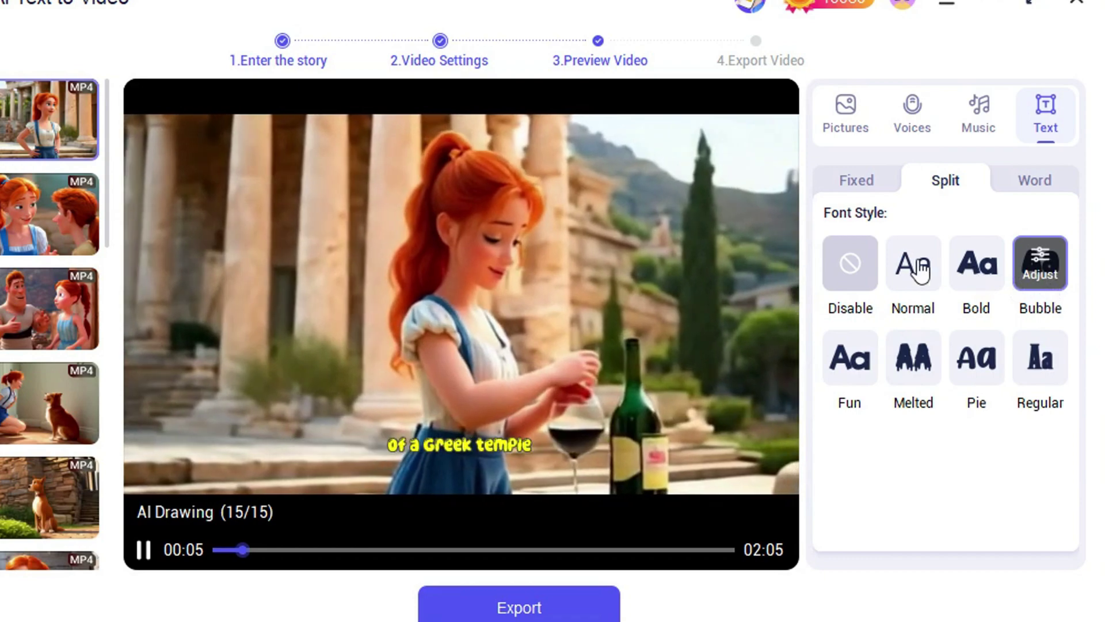
click(916, 266)
click(972, 284)
Step: Adjust the Bold subtitle size, replay the preview from the start, and export the video
click(968, 254)
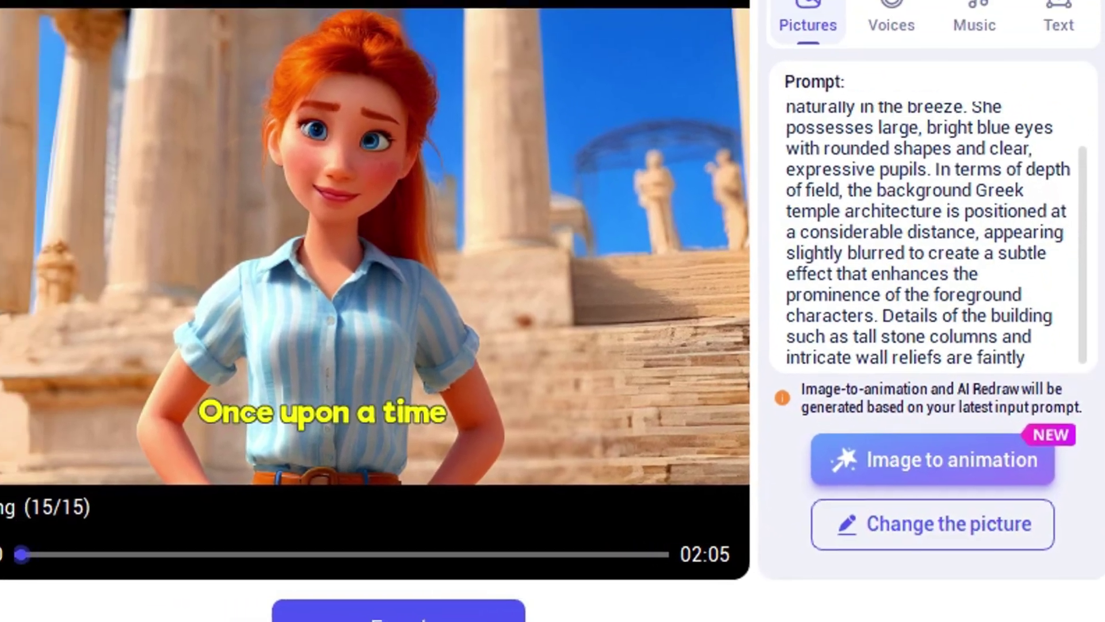
click(45, 558)
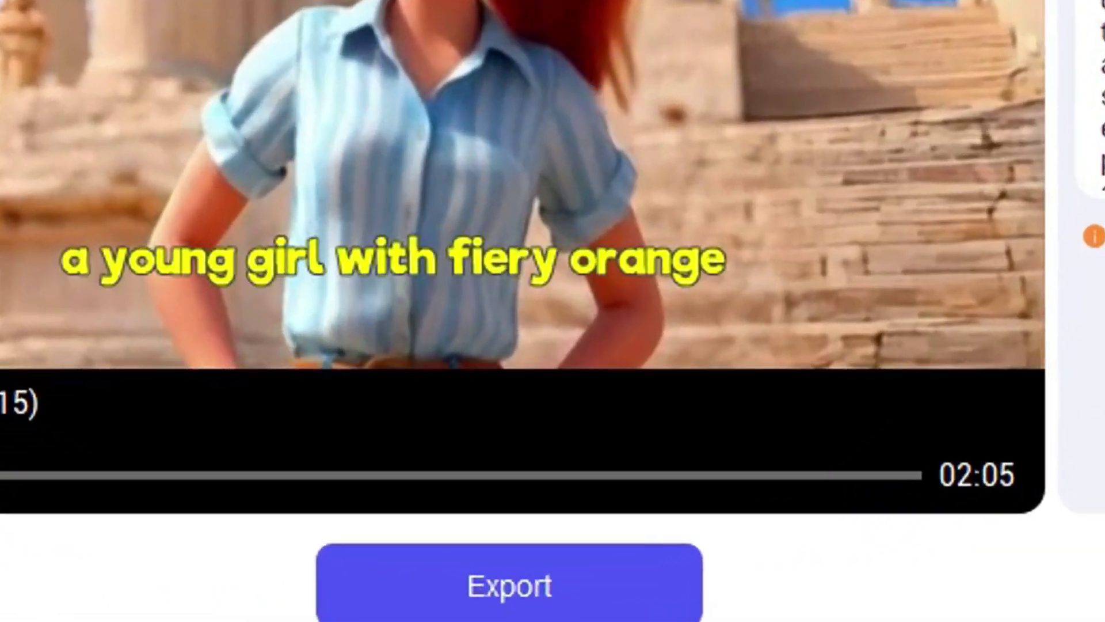
click(516, 609)
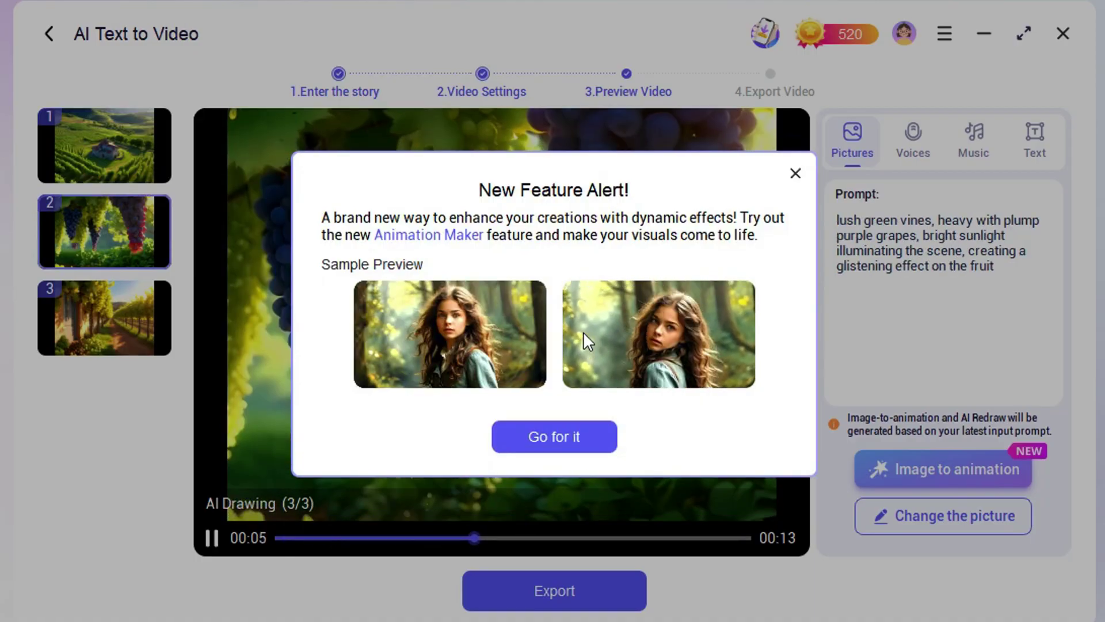
Step: Dismiss the Animation Maker alert and view the word-by-word subtitle options
click(568, 435)
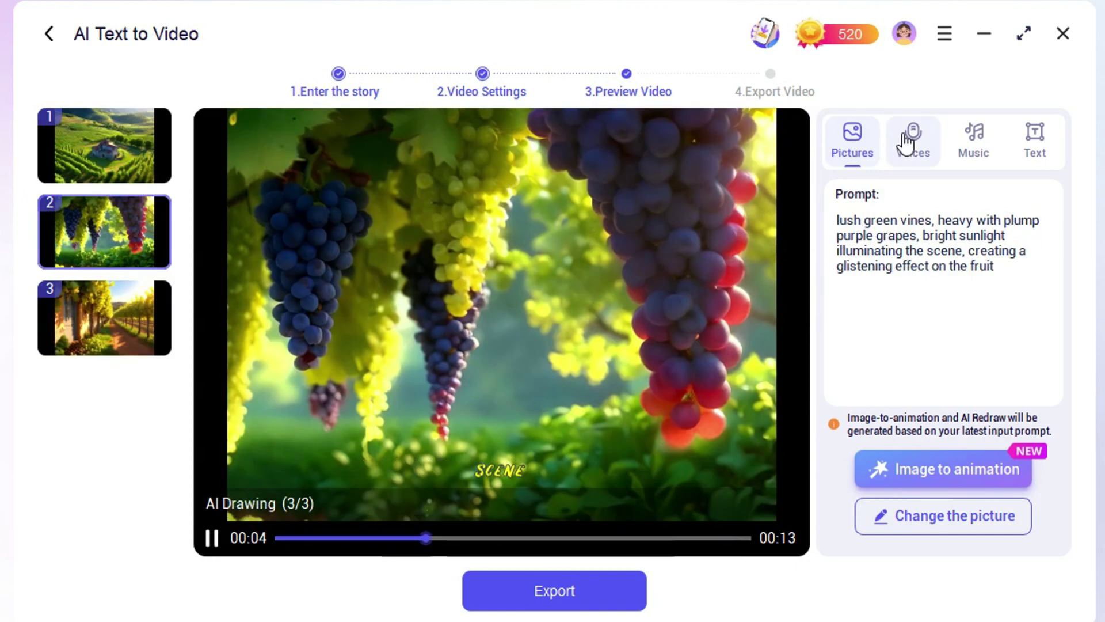
click(1034, 138)
click(862, 201)
Step: Return to fixed subtitles, apply the Bold subtitle style, and show the narration voice choices
click(1025, 201)
click(862, 201)
click(971, 277)
click(912, 138)
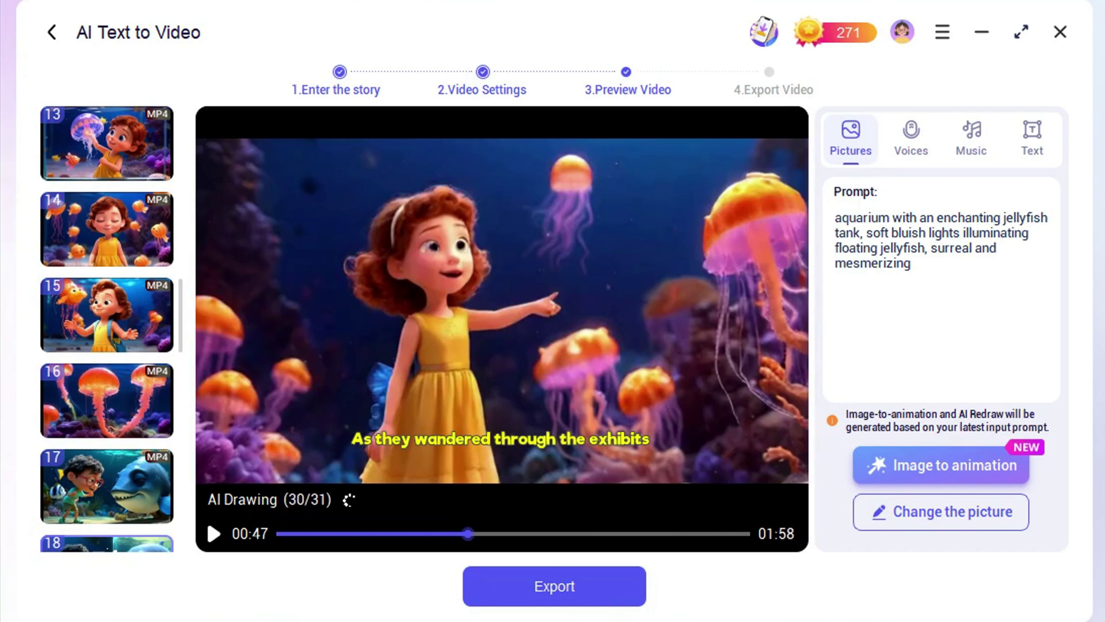